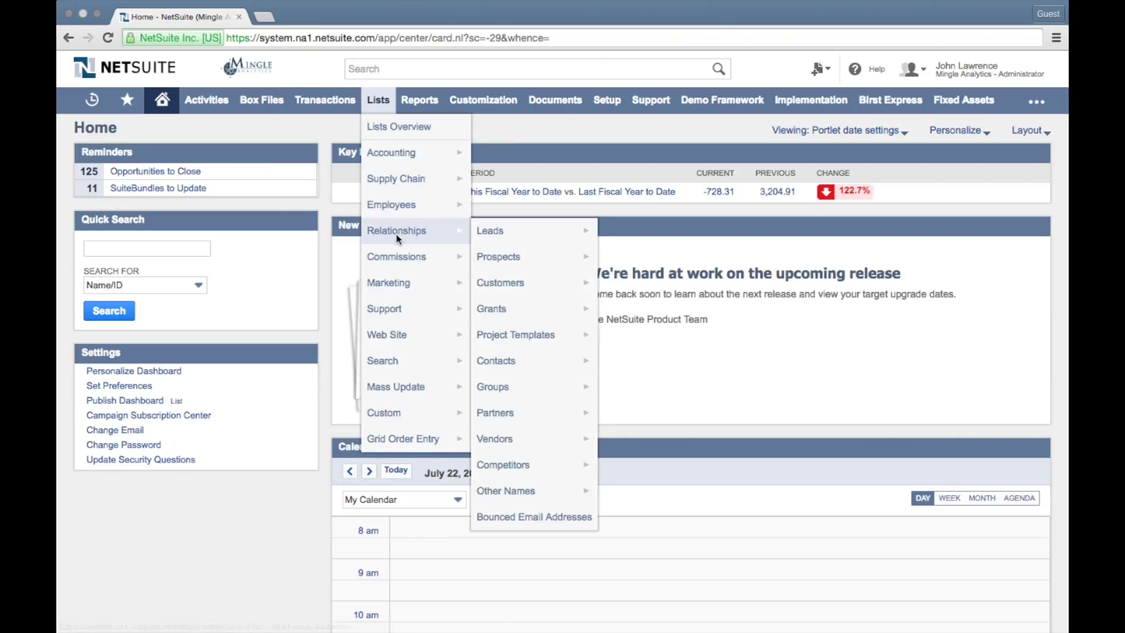
Open A JL Test Customer for editing and show its System Information access settings.
{"action": "left_click", "coordinate": [514, 283]}
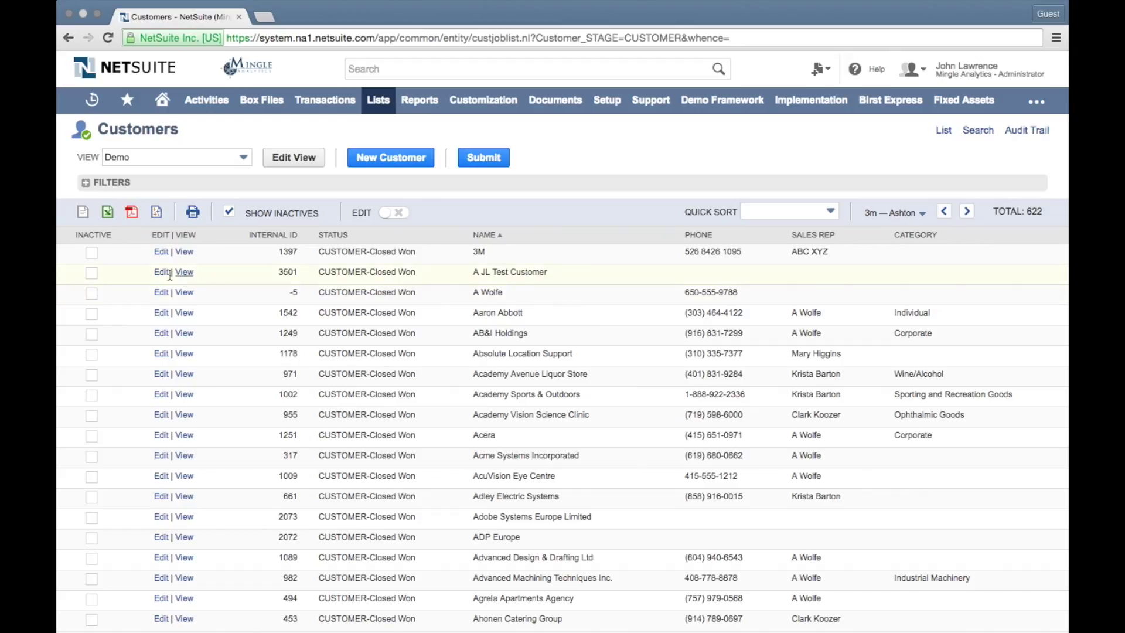
{"action": "left_click", "coordinate": [160, 274]}
{"action": "scroll", "coordinate": [310, 325], "scroll_direction": "down", "scroll_amount": 3}
{"action": "scroll", "coordinate": [309, 325], "scroll_direction": "down", "scroll_amount": 2}
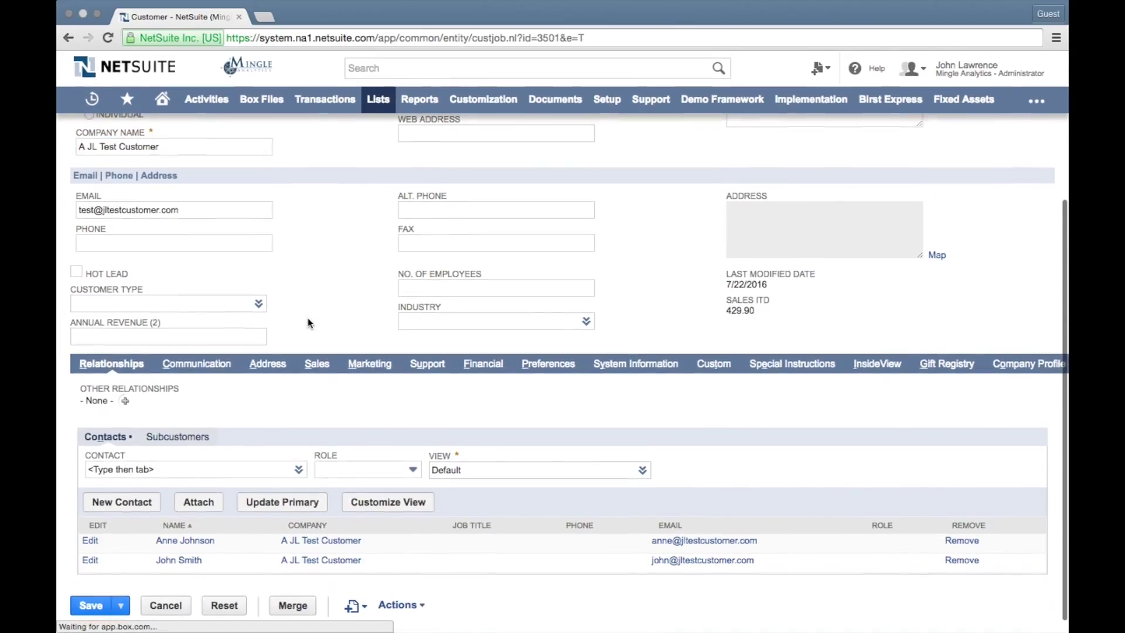
{"action": "left_click", "coordinate": [640, 363]}
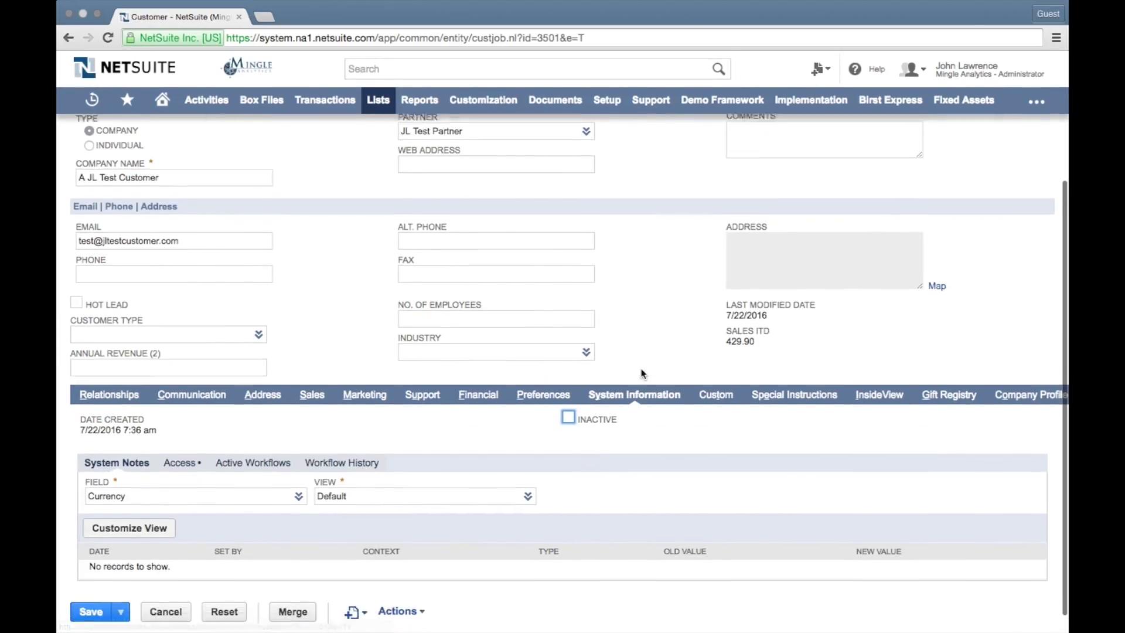
{"action": "left_click", "coordinate": [179, 457]}
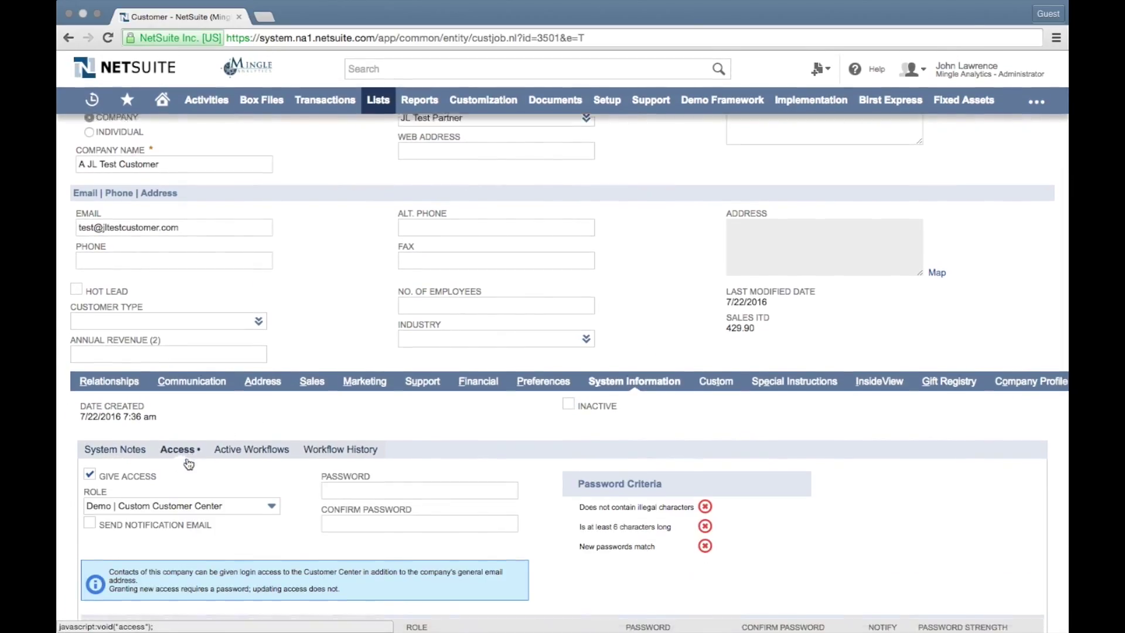
{"action": "scroll", "coordinate": [186, 458], "scroll_direction": "down", "scroll_amount": 2}
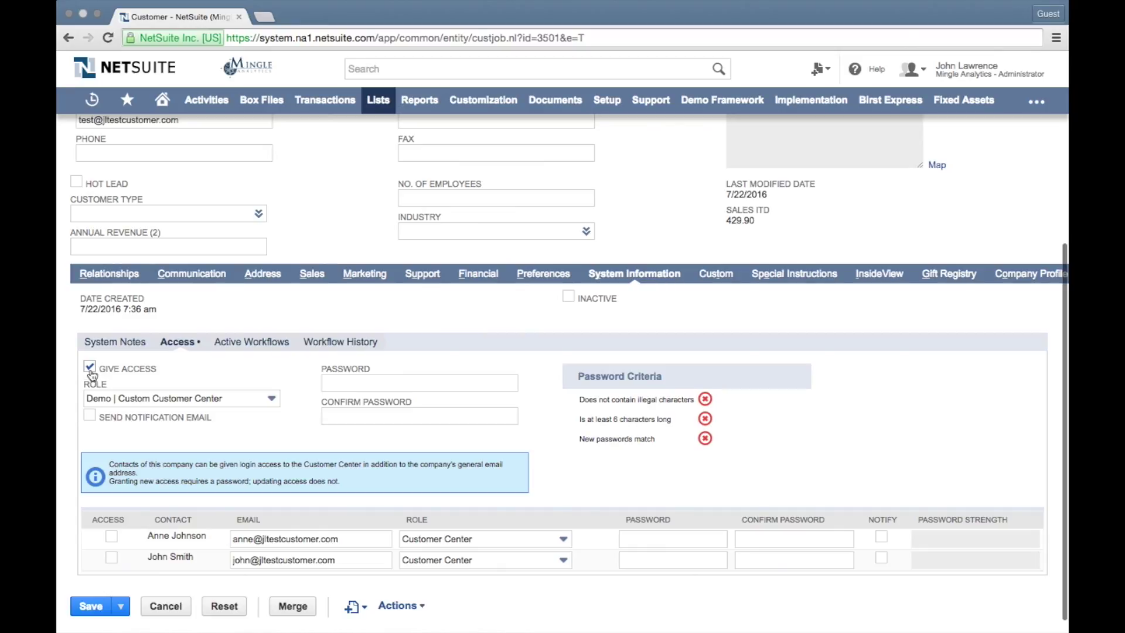
{"action": "left_click", "coordinate": [273, 401]}
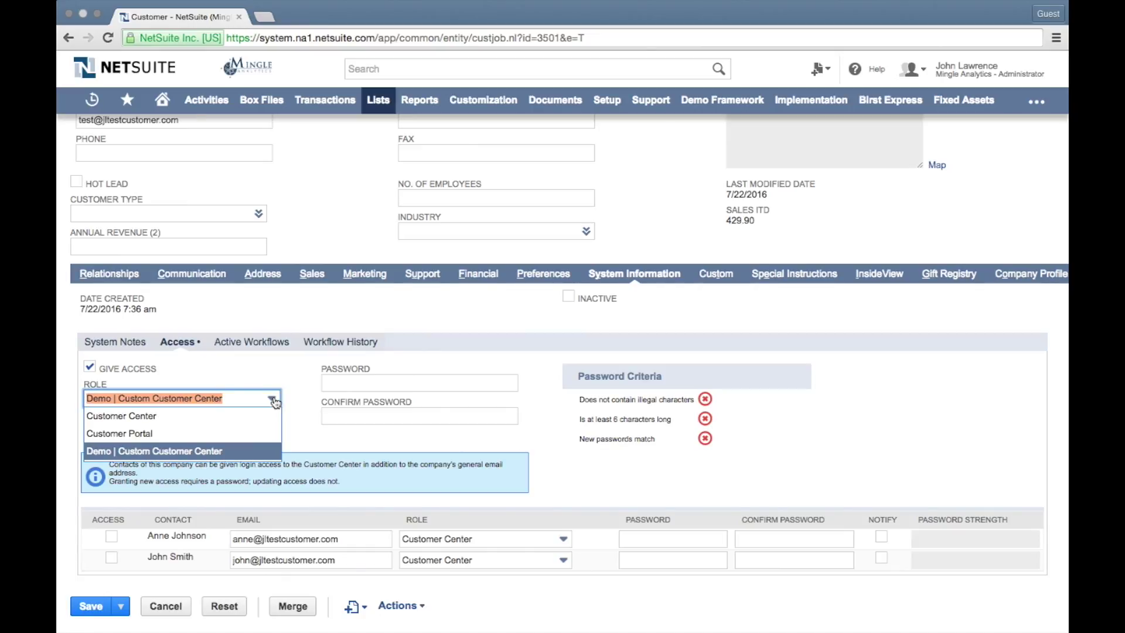
{"action": "left_click", "coordinate": [342, 382]}
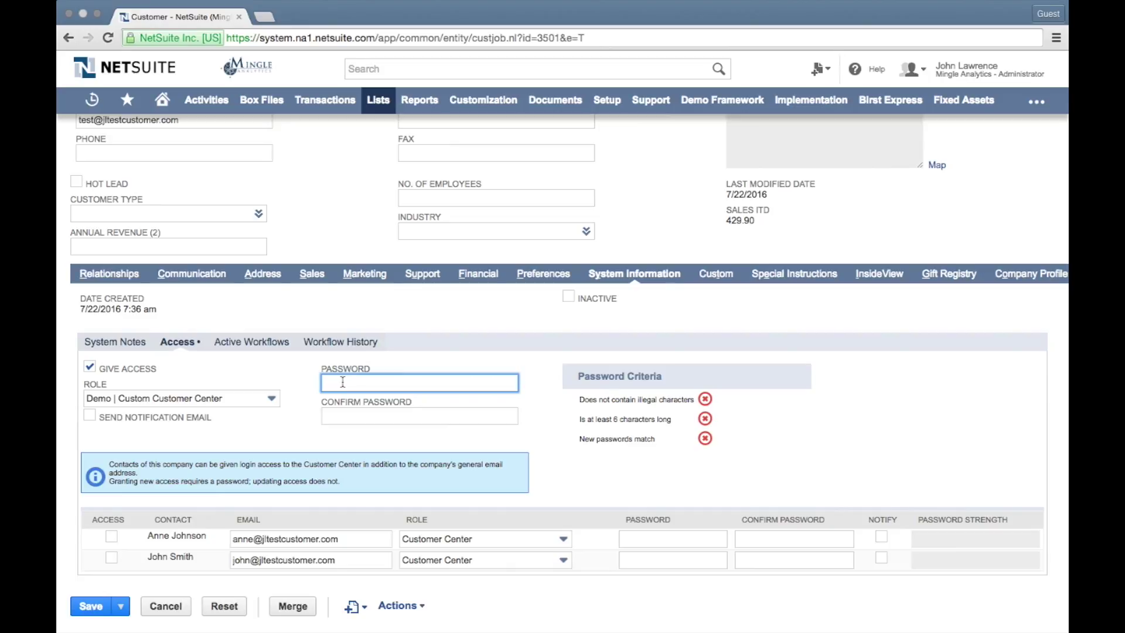
{"action": "scroll", "coordinate": [342, 382], "scroll_direction": "up", "scroll_amount": 3}
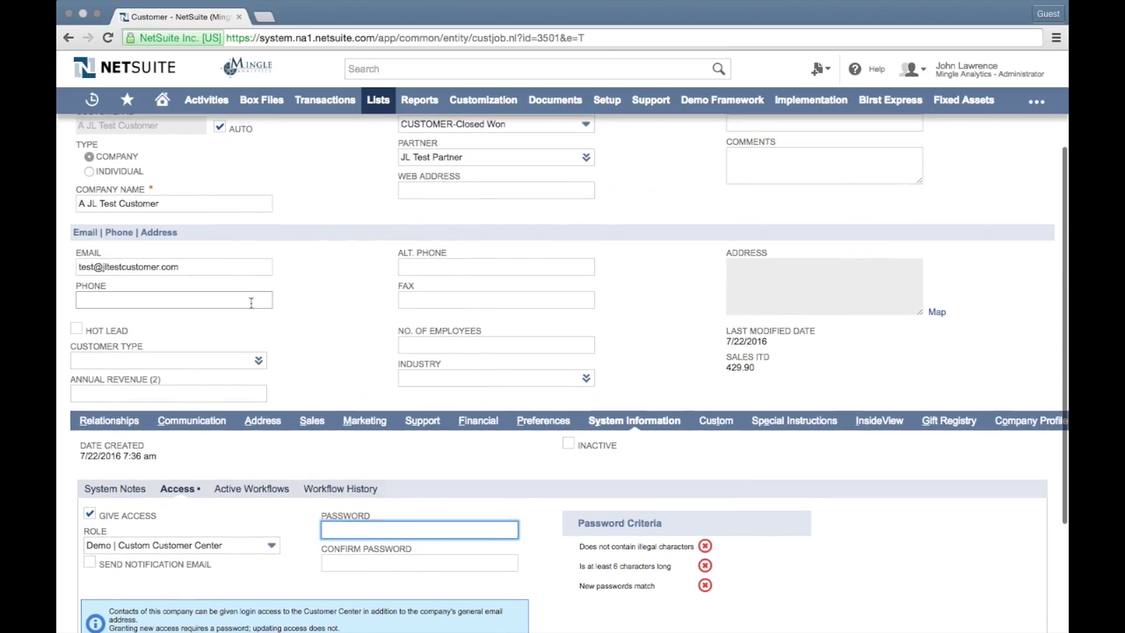
{"action": "left_click_drag", "start_coordinate": [226, 269], "coordinate": [74, 266]}
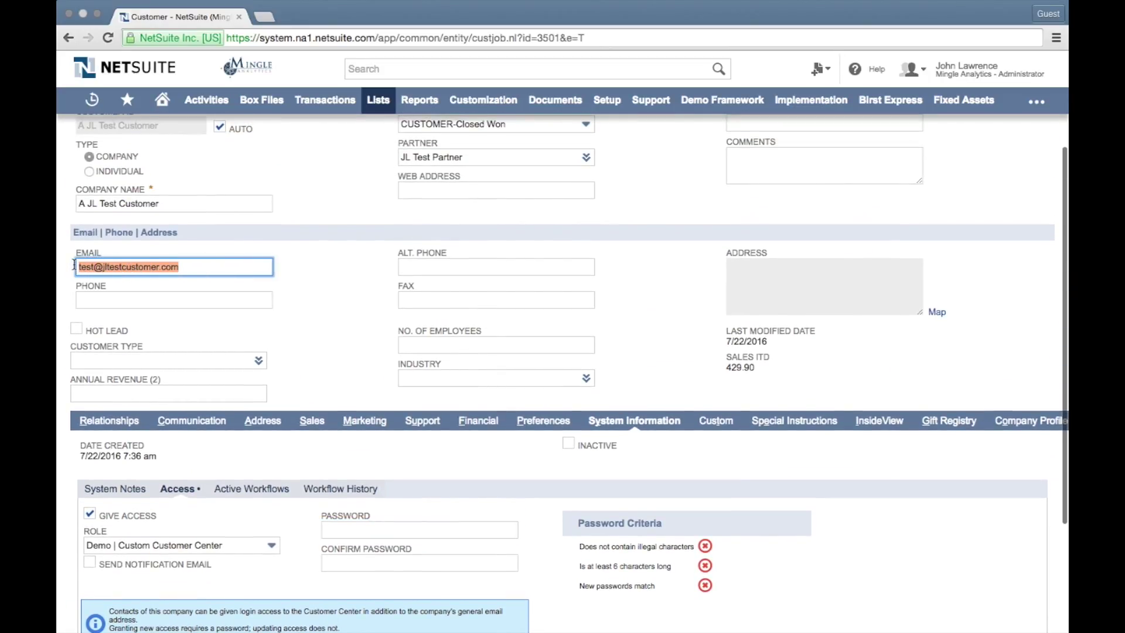
{"action": "left_click", "coordinate": [344, 283]}
{"action": "scroll", "coordinate": [344, 282], "scroll_direction": "down", "scroll_amount": 3}
{"action": "left_click", "coordinate": [298, 425]}
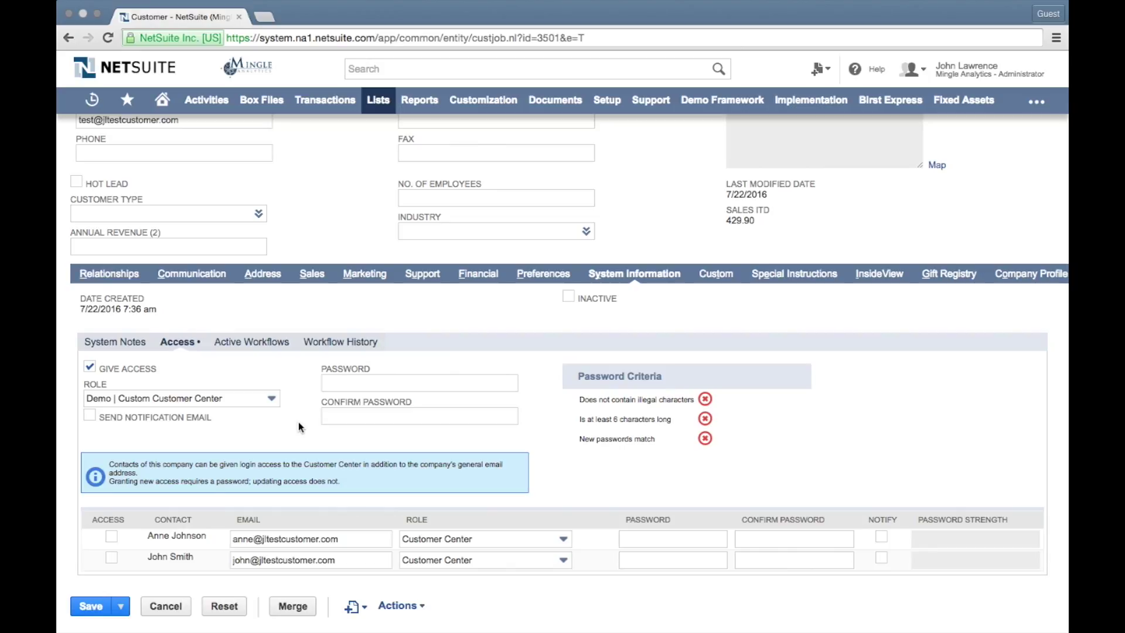
{"action": "left_click", "coordinate": [111, 538]}
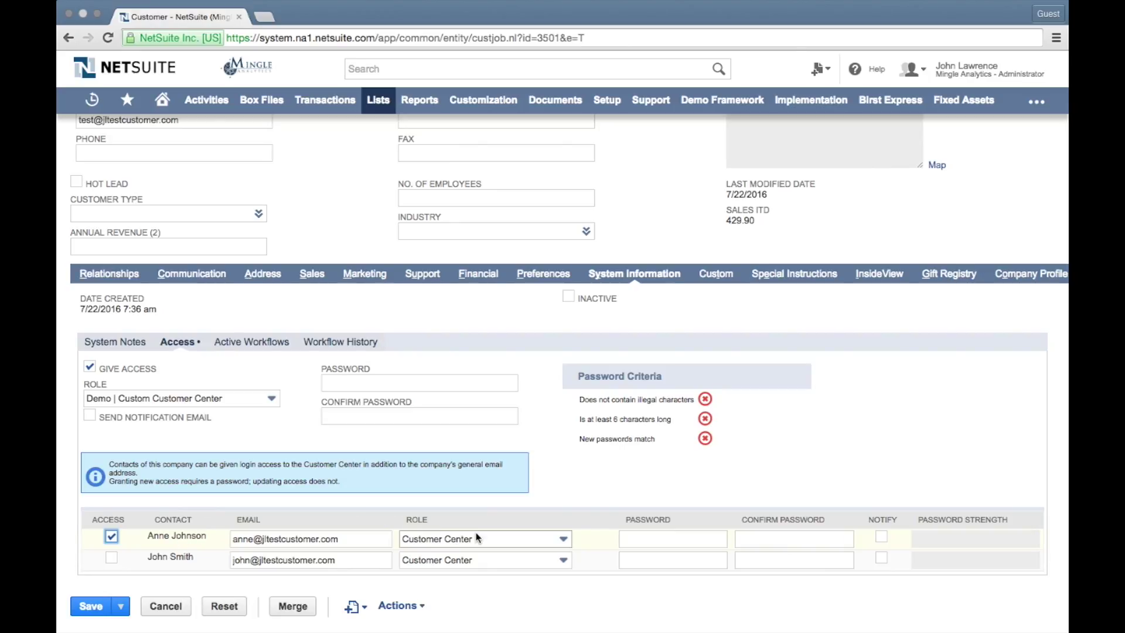
{"action": "left_click", "coordinate": [645, 540]}
{"action": "left_click", "coordinate": [645, 541]}
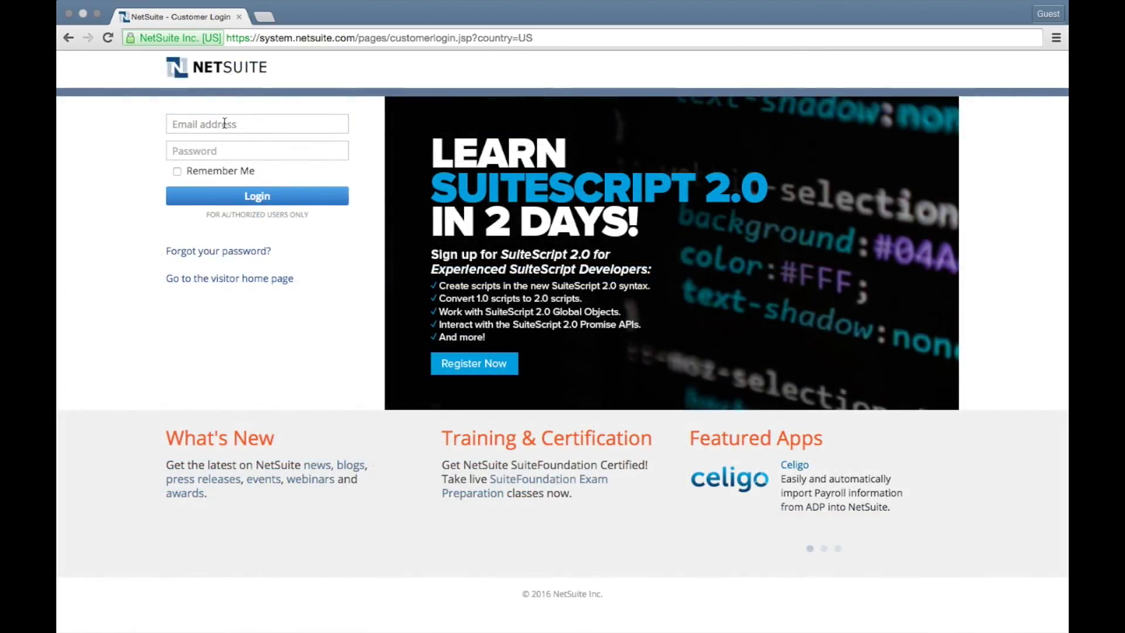
{"action": "left_click", "coordinate": [224, 123]}
{"action": "type", "text": "test@jltestcustomer.com"}
Enter the test customer's email and password on the login page and submit.
{"action": "key", "text": "Tab"}
{"action": "type", "text": "************"}
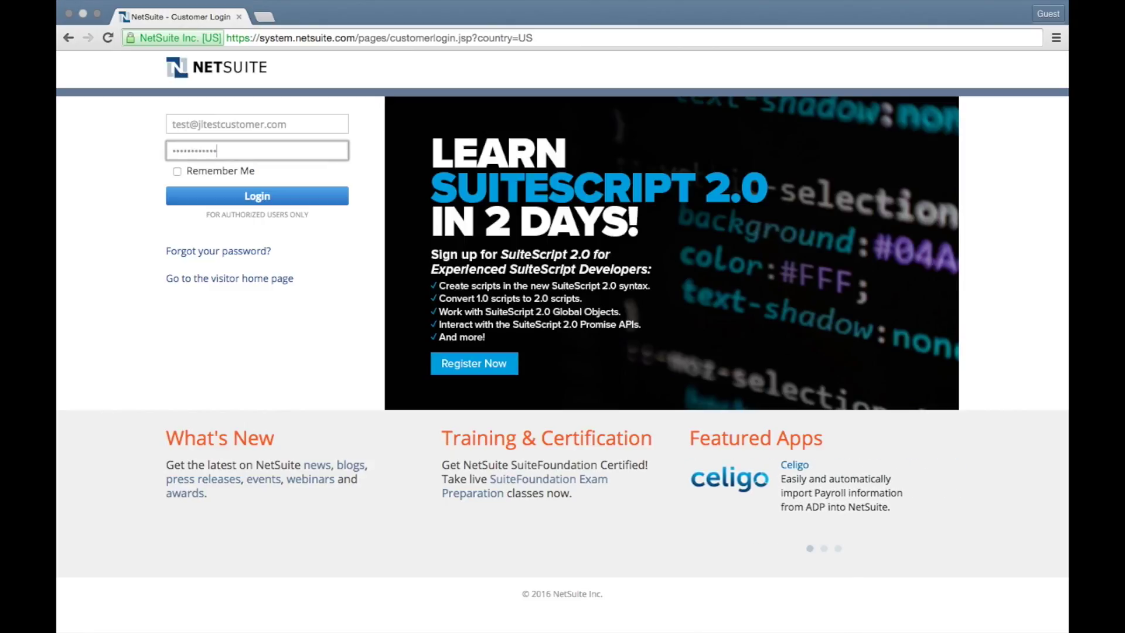
{"action": "key", "text": "Return"}
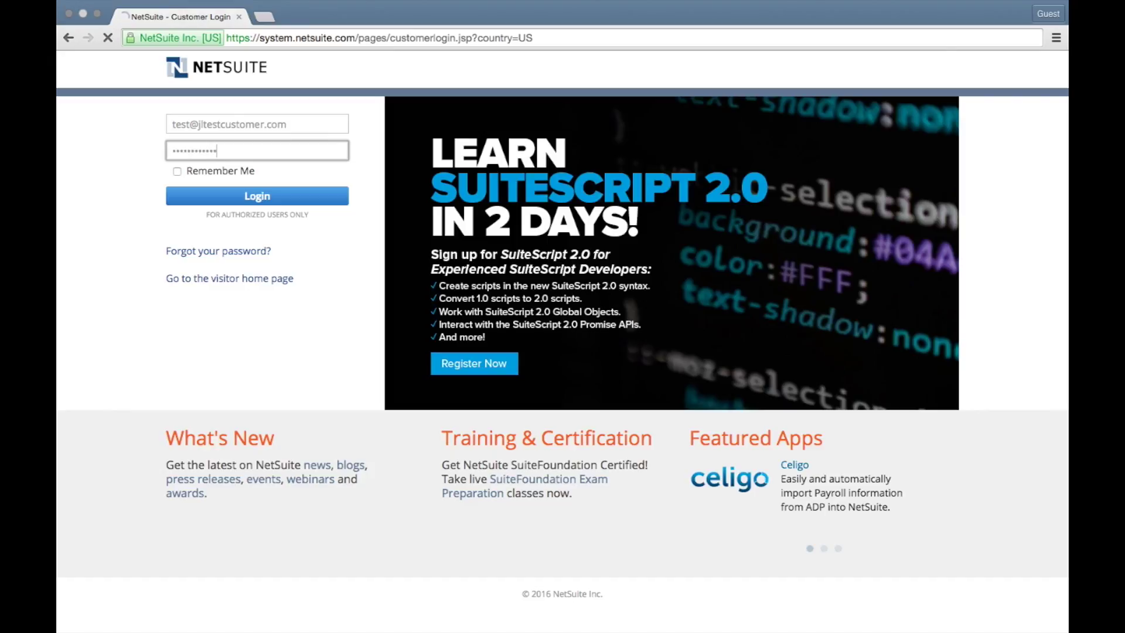